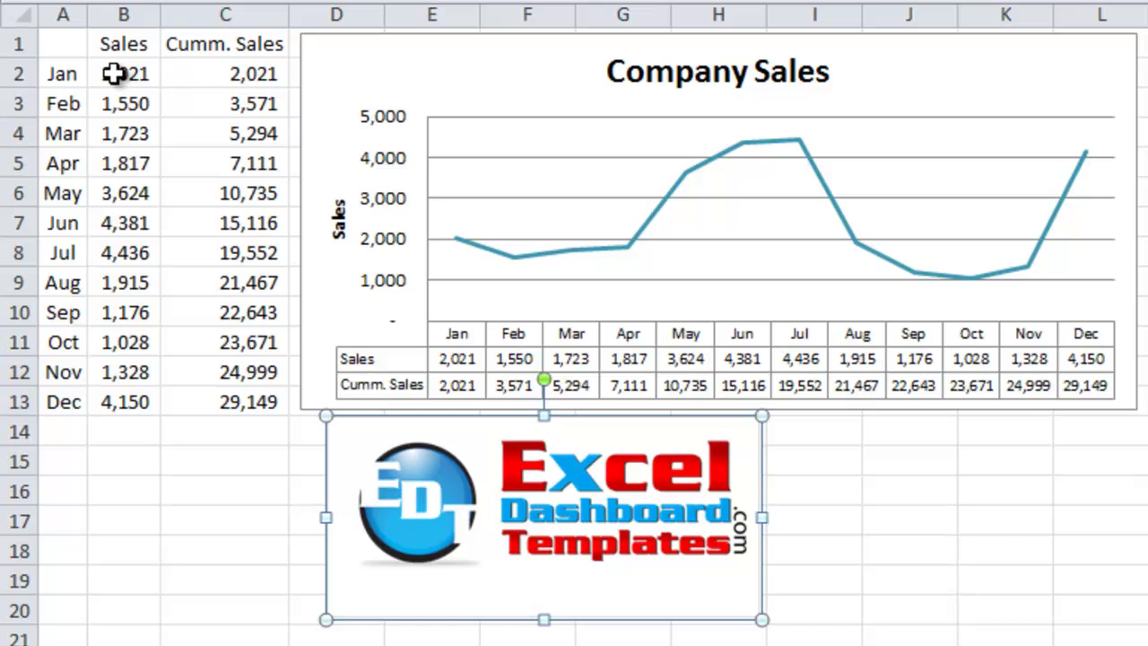
- Select the Sales values B2:B13, then check the Cumm. Sales figures in column C
left_click(114, 74)
key("ctrl+shift+Down")
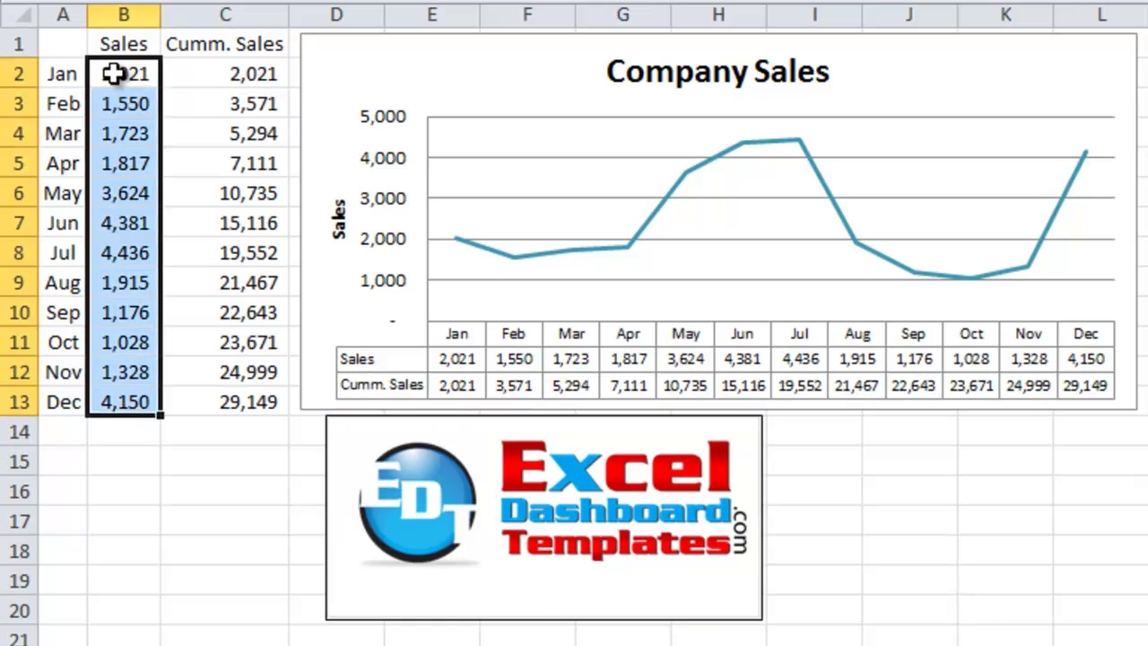
key("Right")
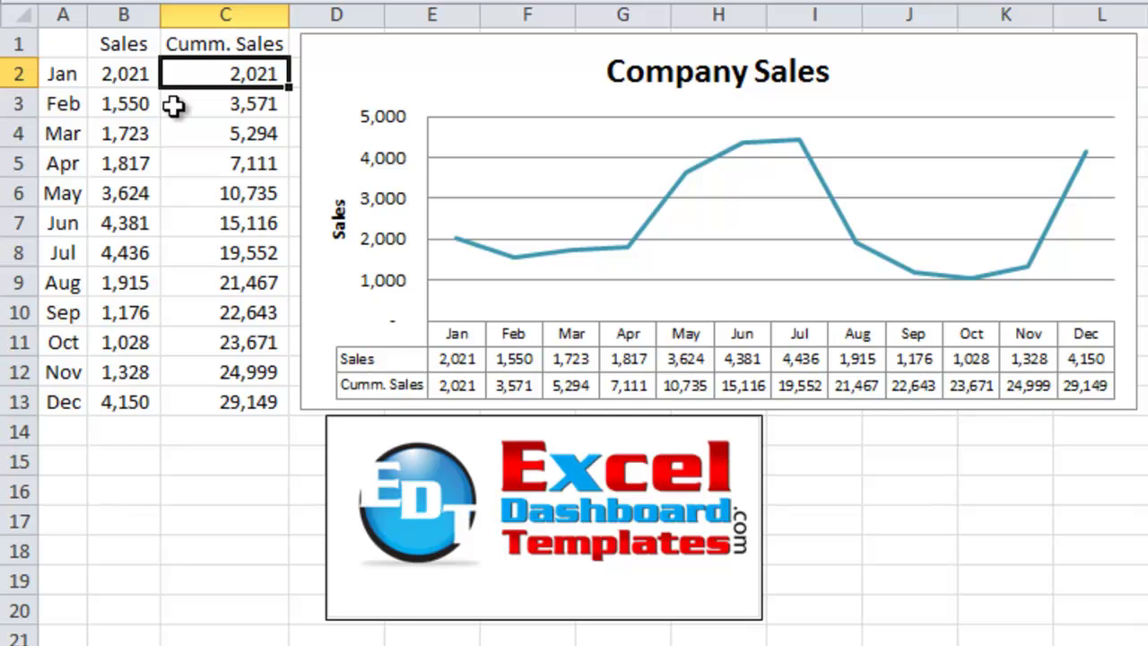
left_click(173, 106)
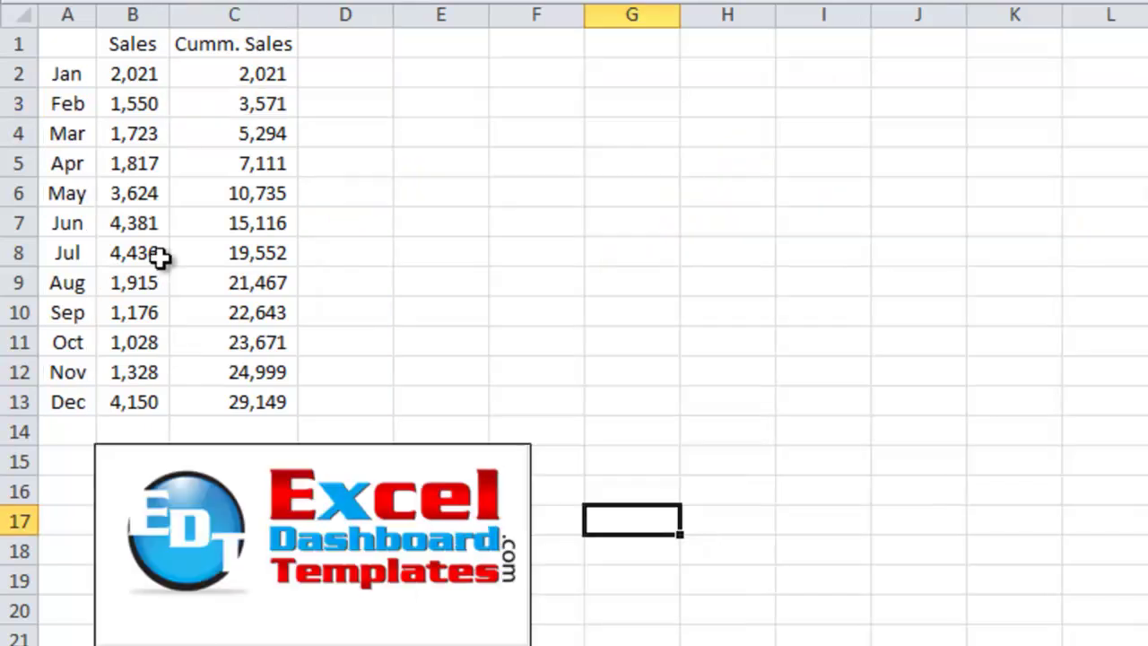
- Select A1:C13, running from Month down to Dec and across to Cumm. Sales
left_click(158, 256)
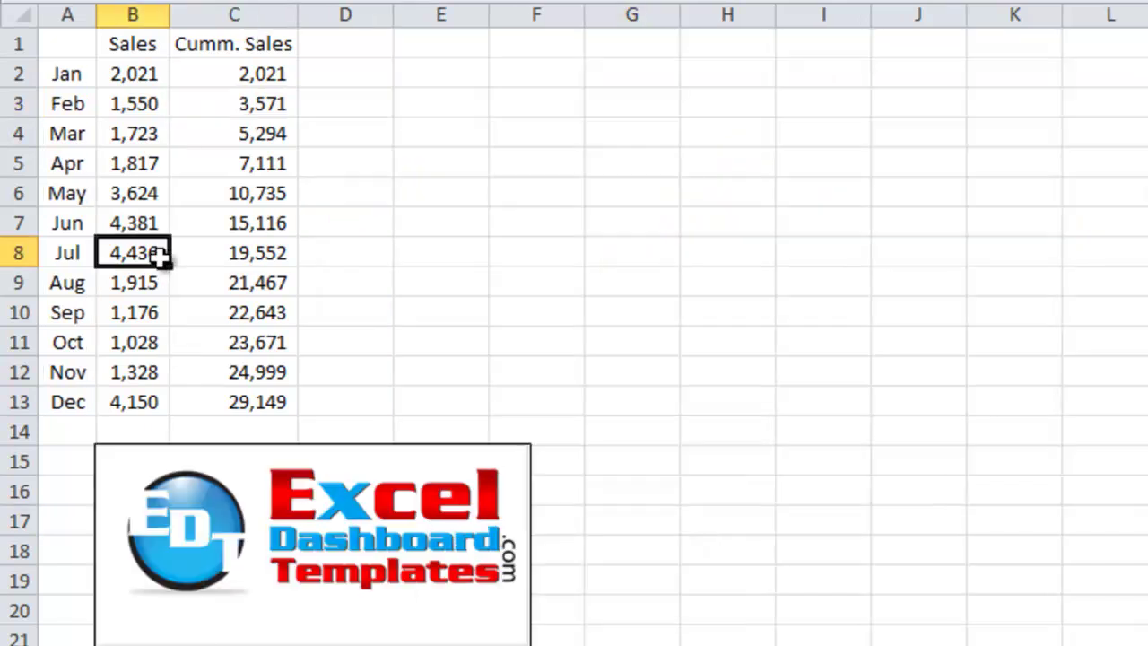
key("ctrl+Up")
key("Left")
key("ctrl+shift+Down")
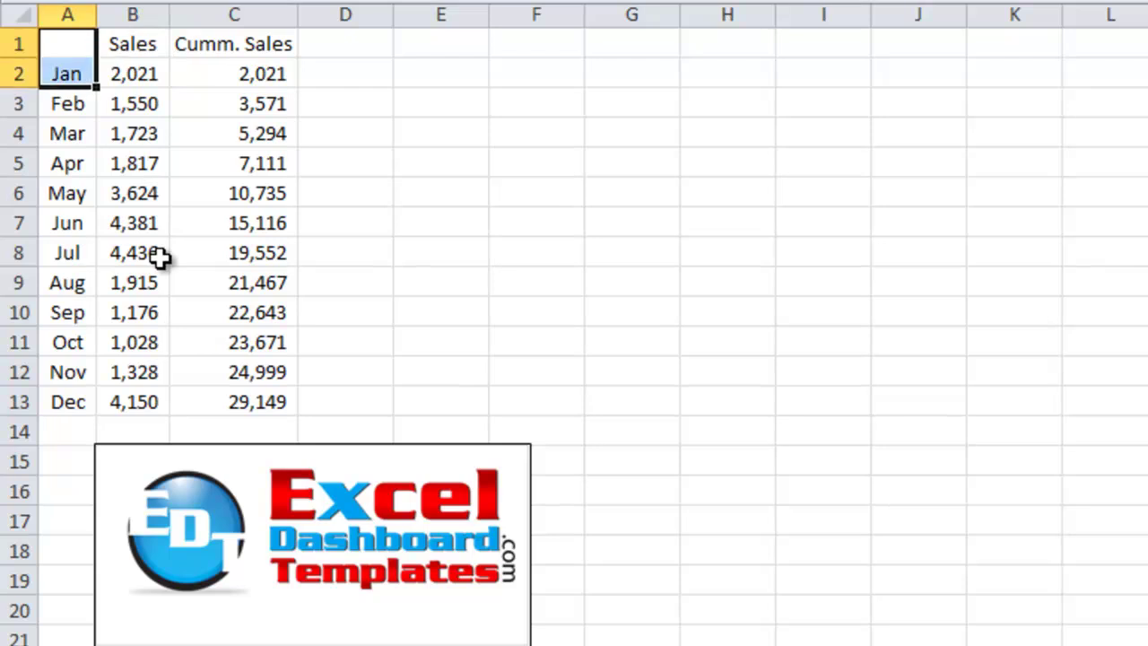
key("ctrl+shift+Down")
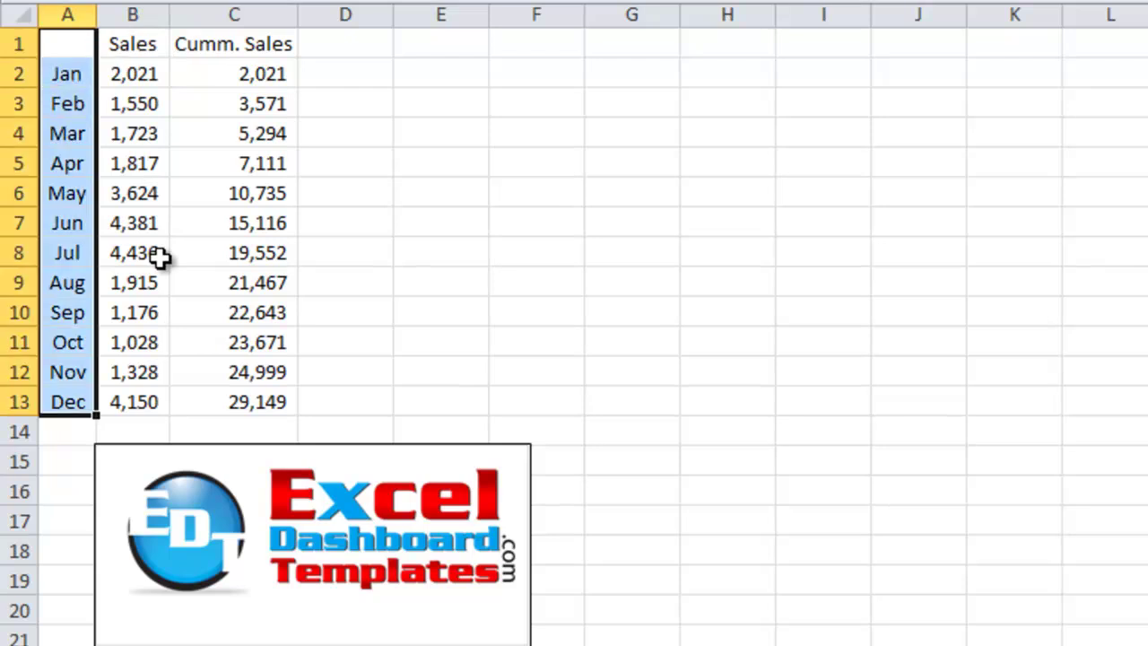
key("shift+Right")
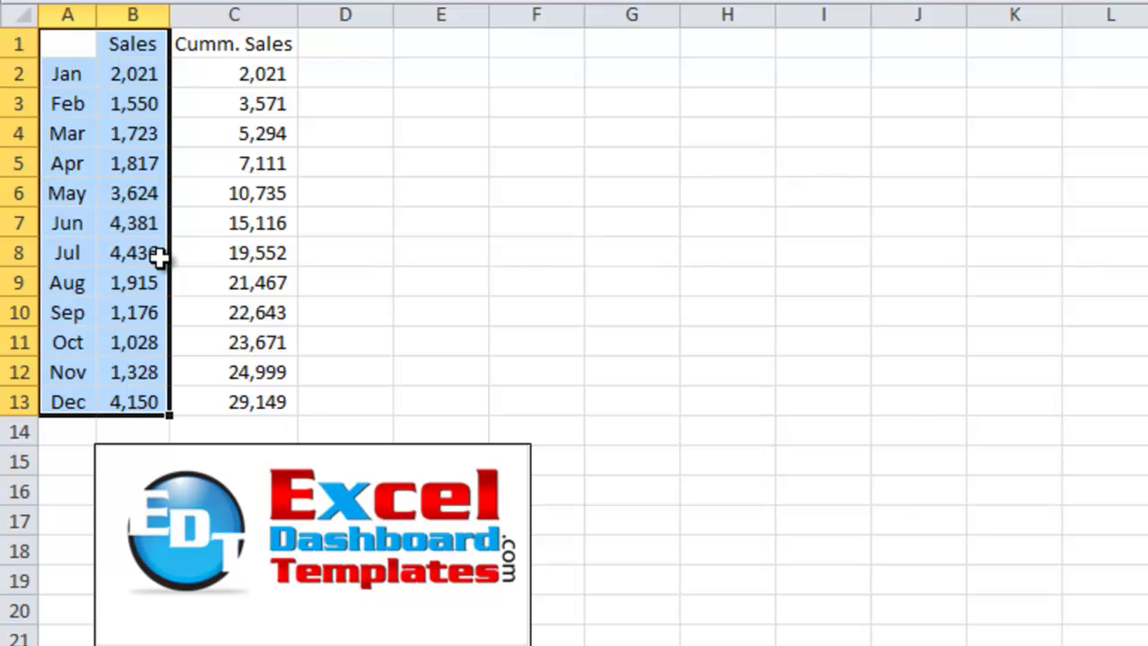
key("shift+Right")
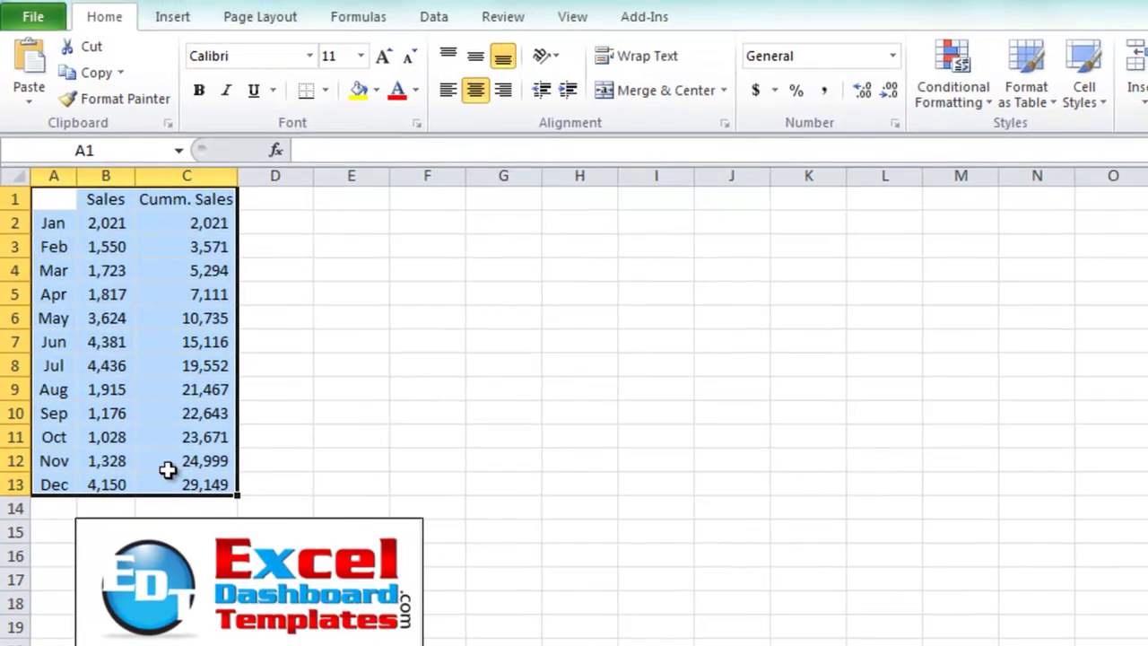
- Insert a plain 2-D line chart of Sales and Cumm. Sales and drag it beside the data
left_click(179, 15)
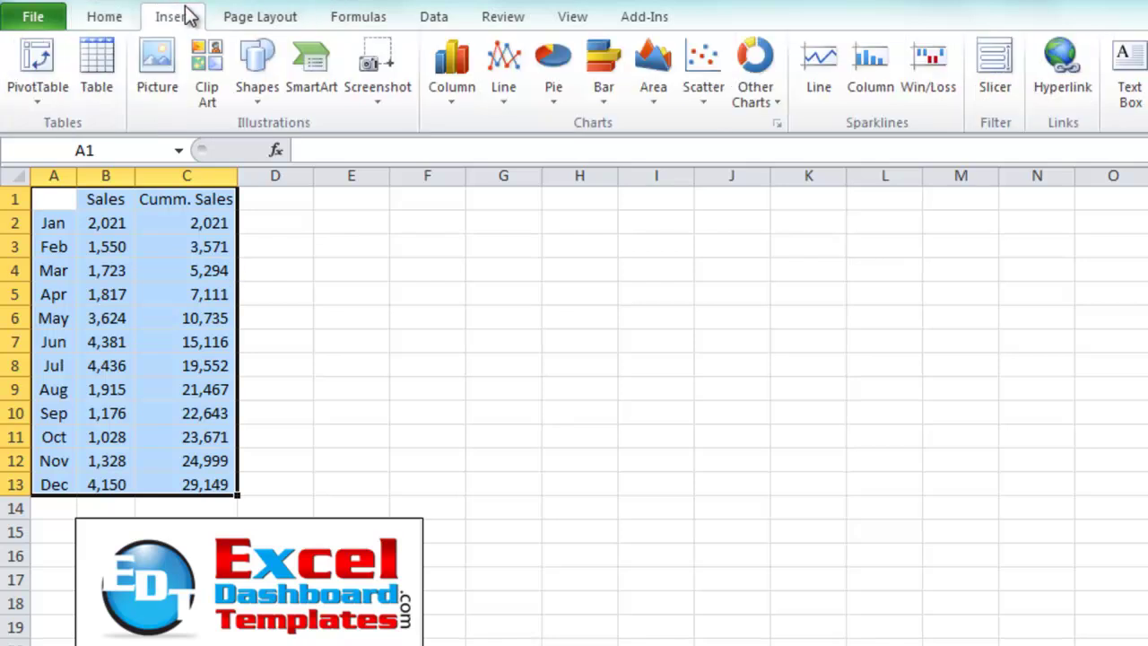
left_click(502, 90)
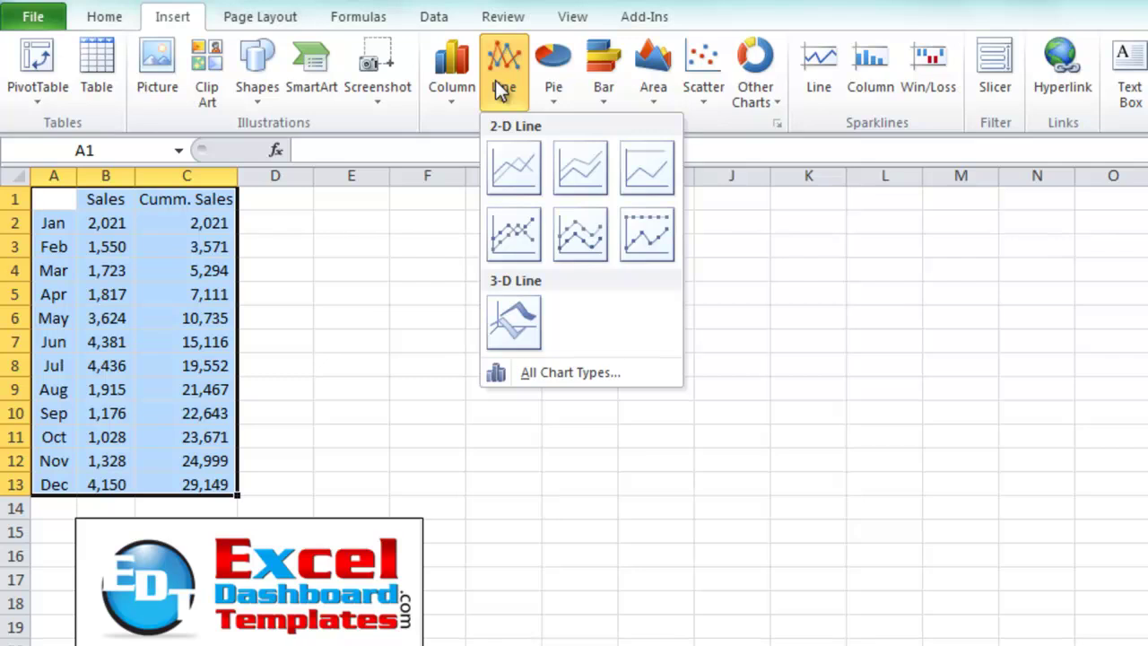
left_click(510, 175)
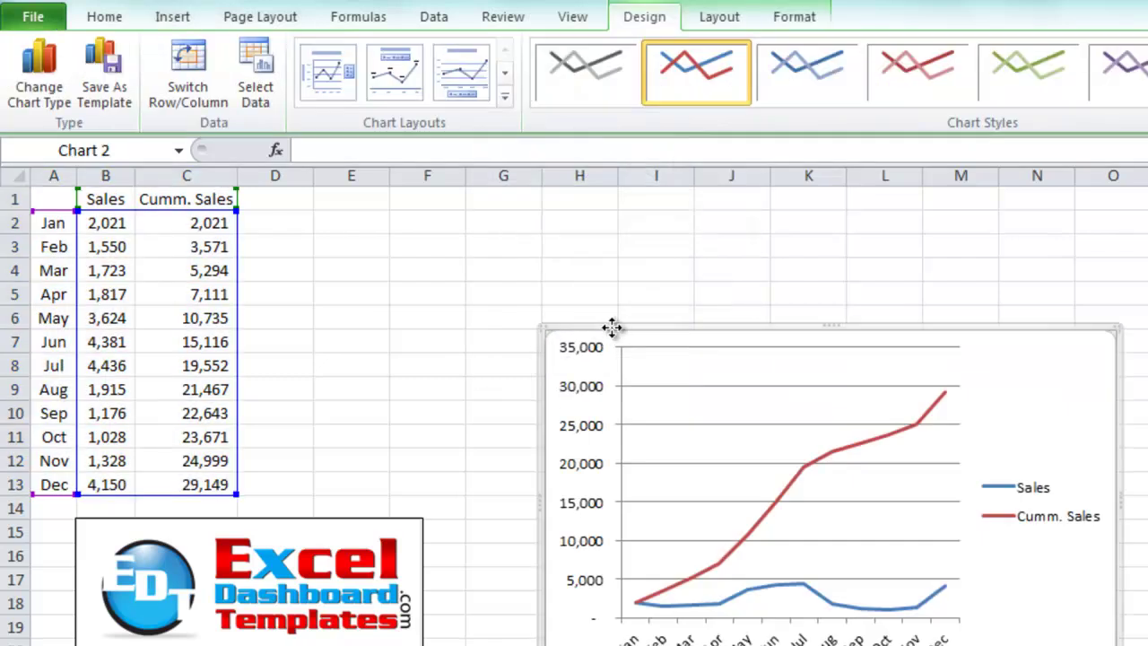
left_click_drag(610, 326, 320, 191)
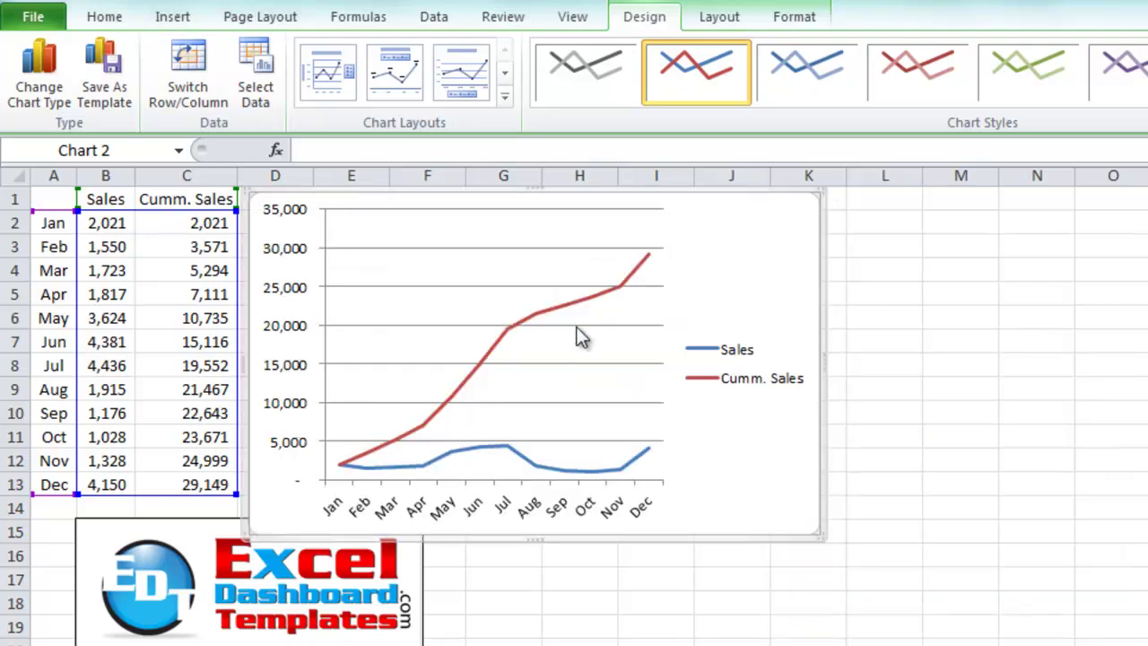
mouse_move(505, 356)
mouse_move(530, 319)
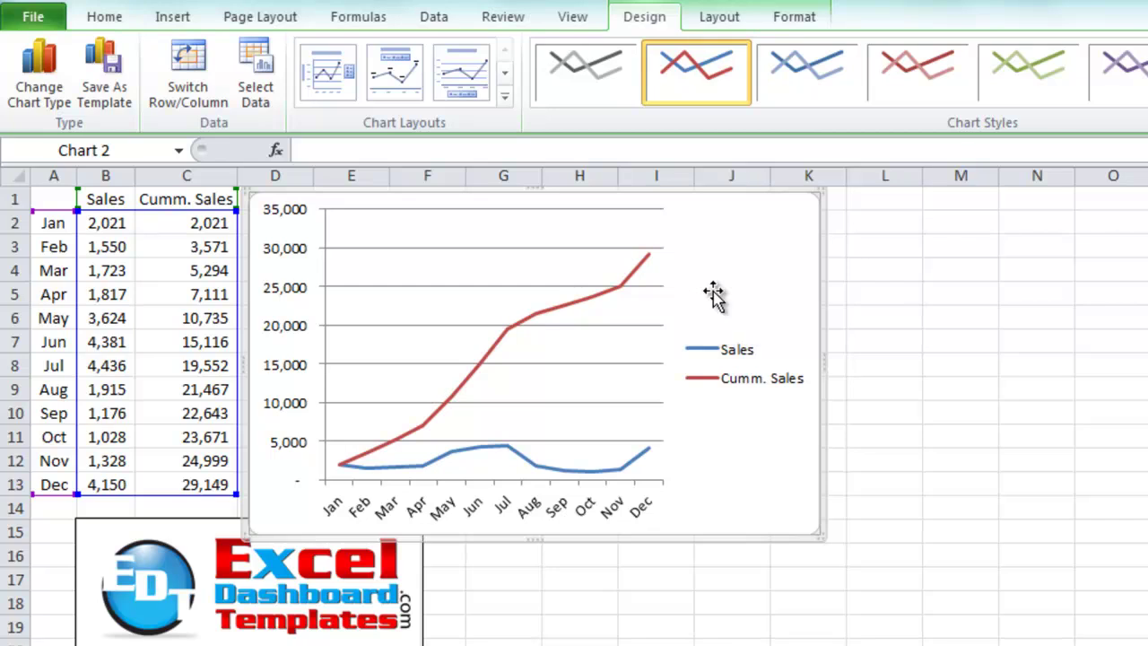
- Add a data table of monthly Sales and Cumm. Sales under the line chart from Chart Tools Layout
left_click(504, 96)
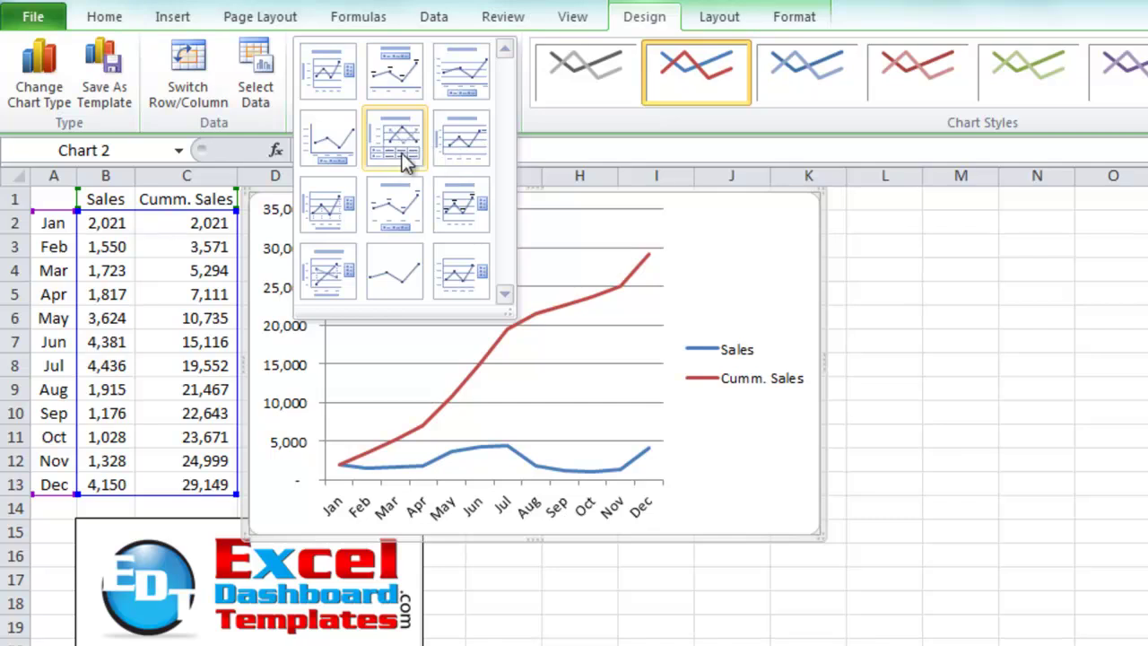
left_click(735, 24)
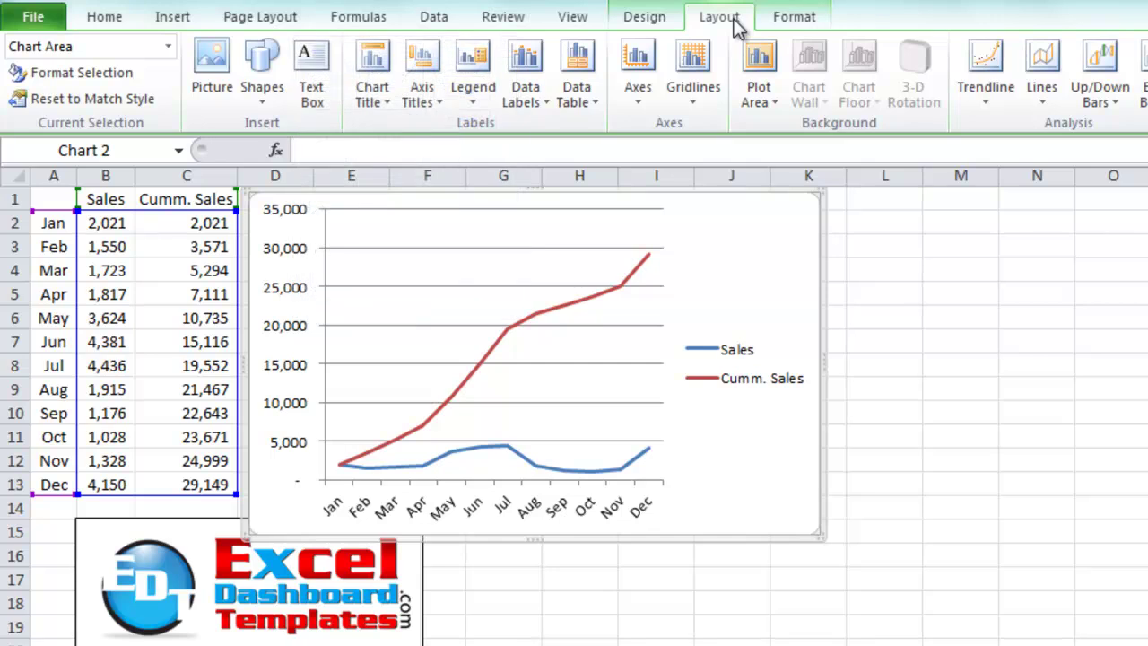
left_click(565, 100)
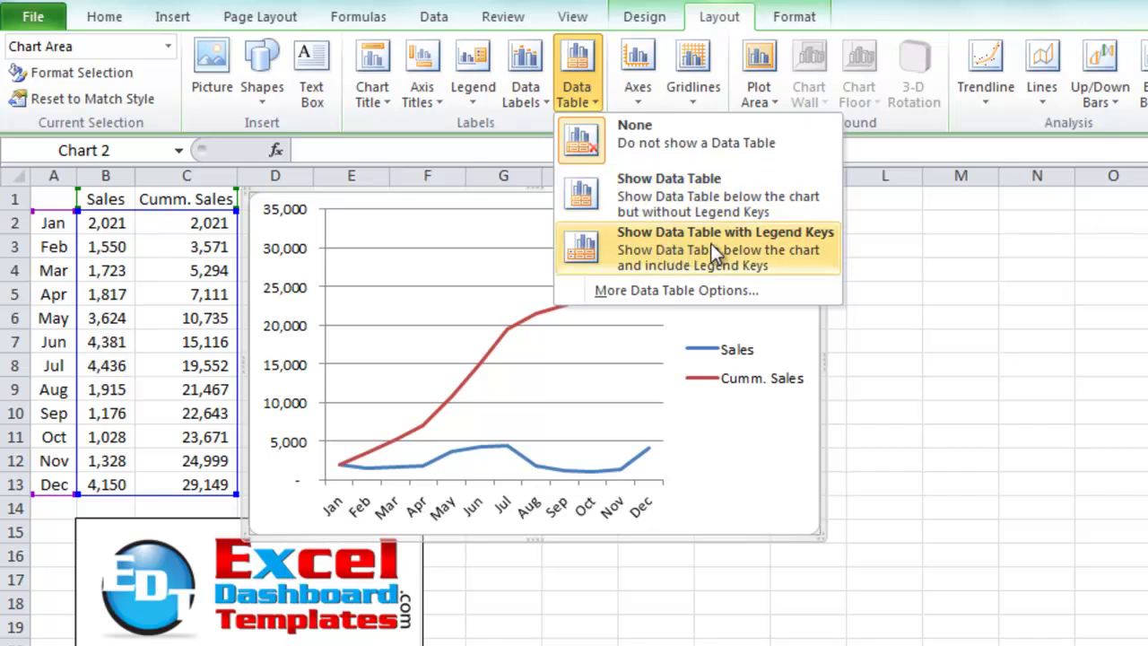
left_click(673, 195)
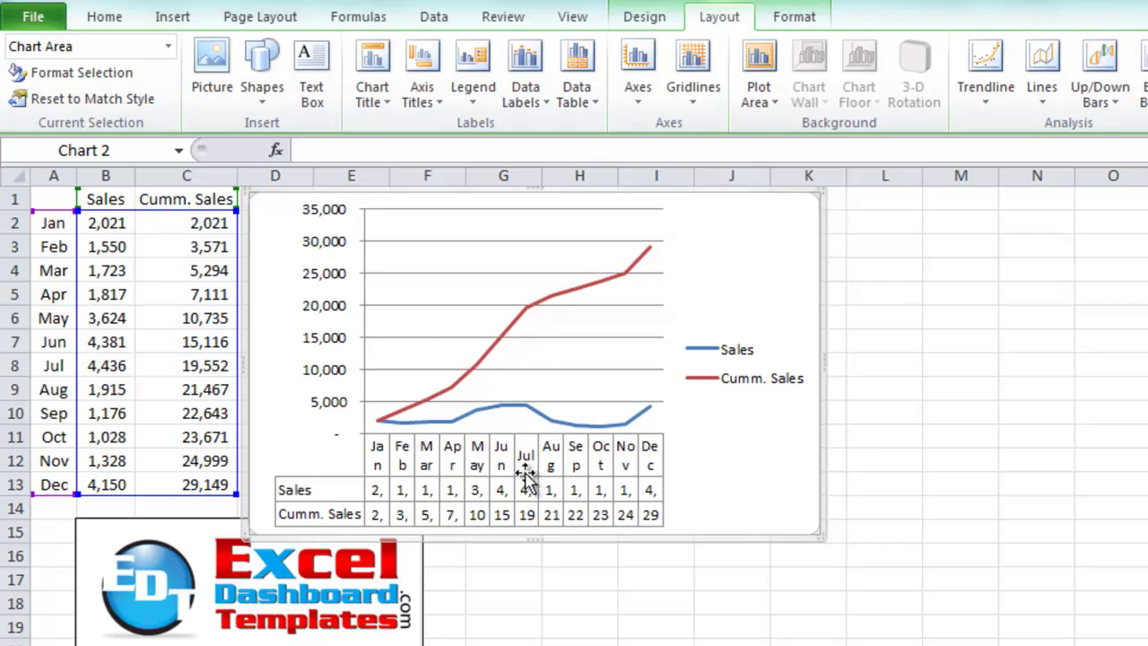
- Delete the chart legend and drag the chart's right edge wider
left_click(731, 360)
key("Delete")
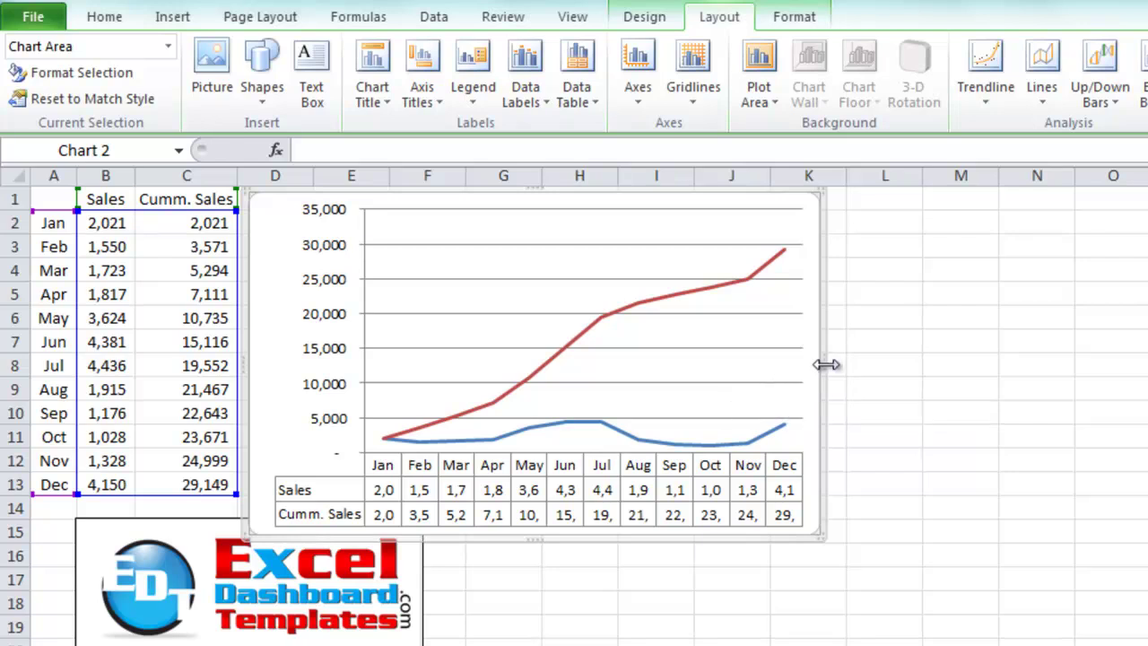
left_click_drag(819, 361, 999, 339)
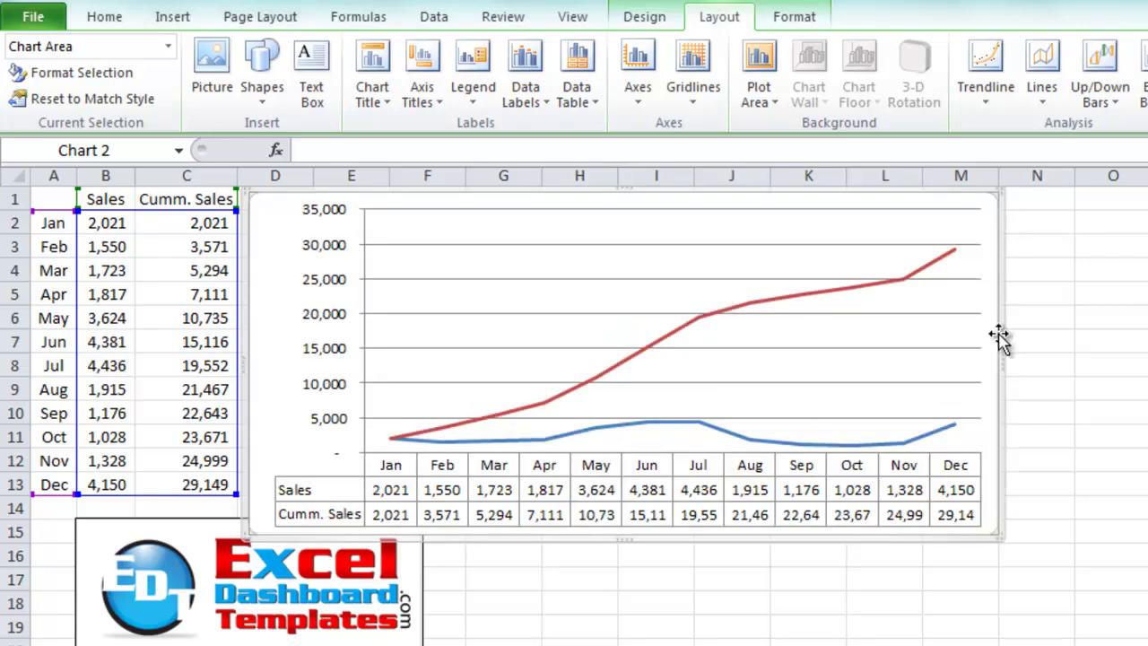
- Decrease the data table's font size so every value shows in full
left_click(440, 500)
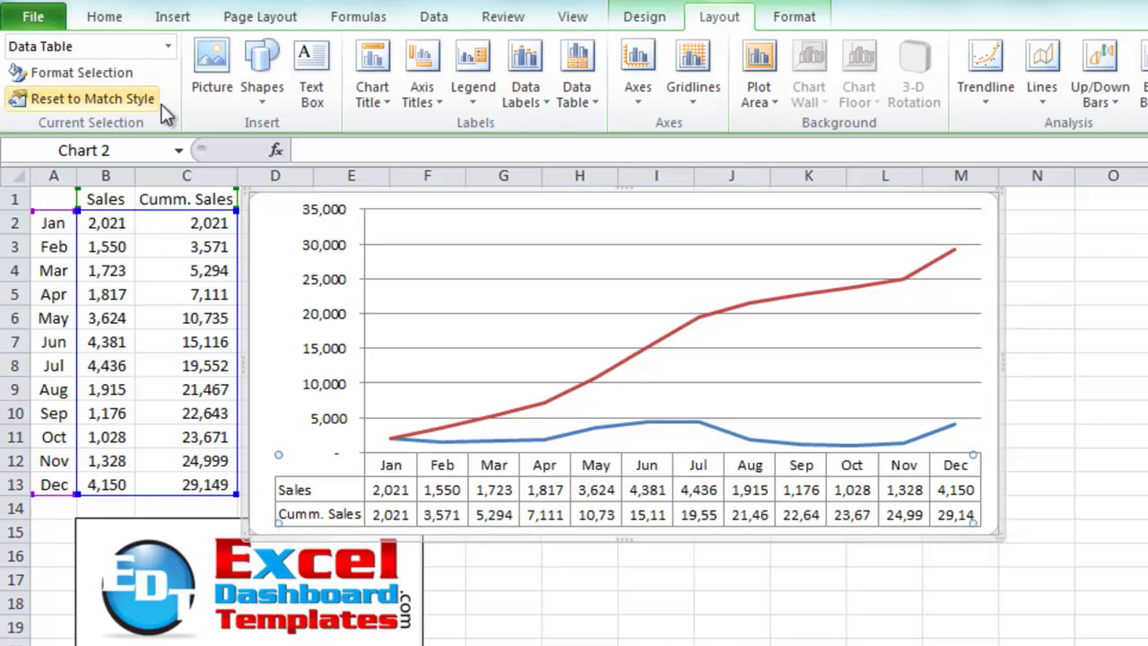
left_click(112, 20)
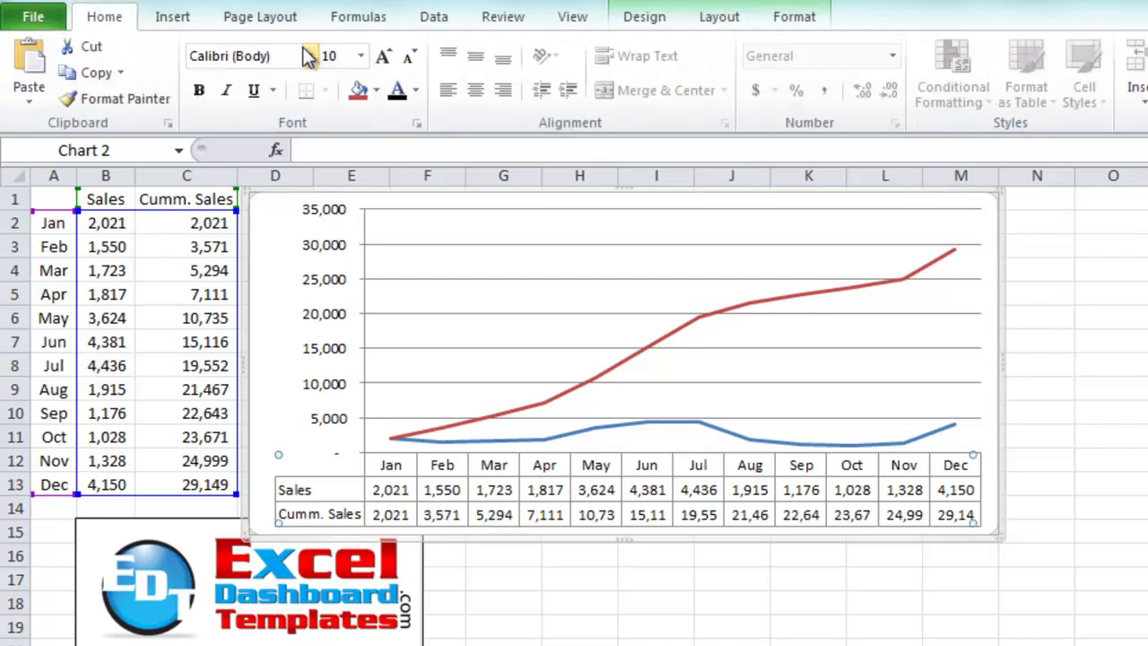
left_click(409, 59)
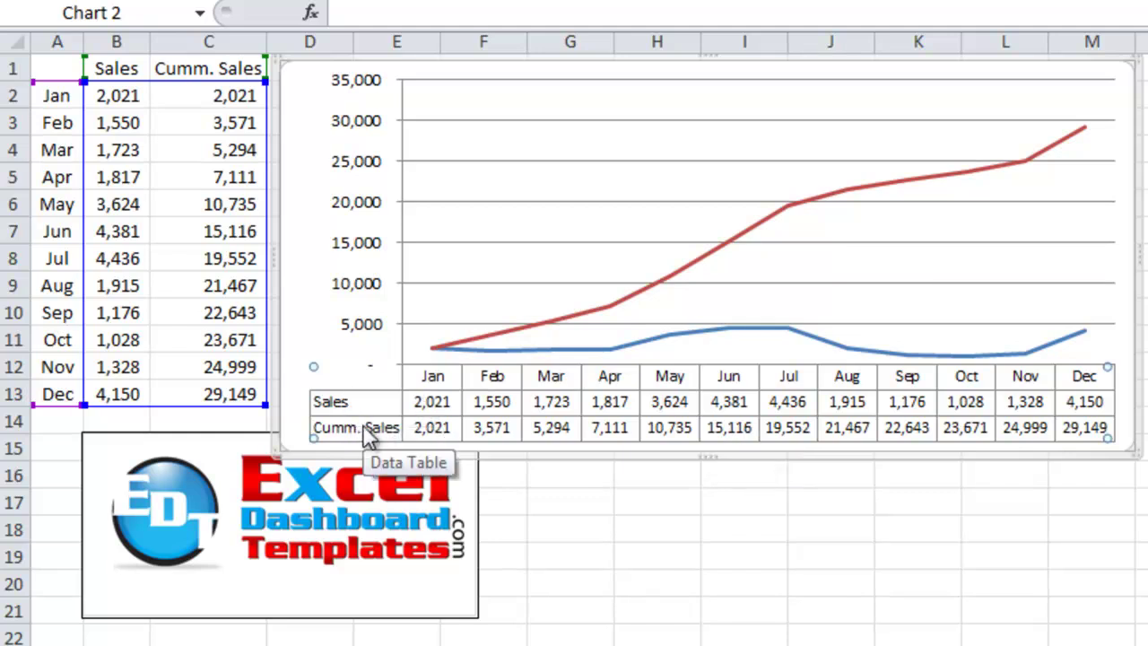
- Set the Cumm. Sales series Line Color to No line in Format Data Series
left_click(552, 320)
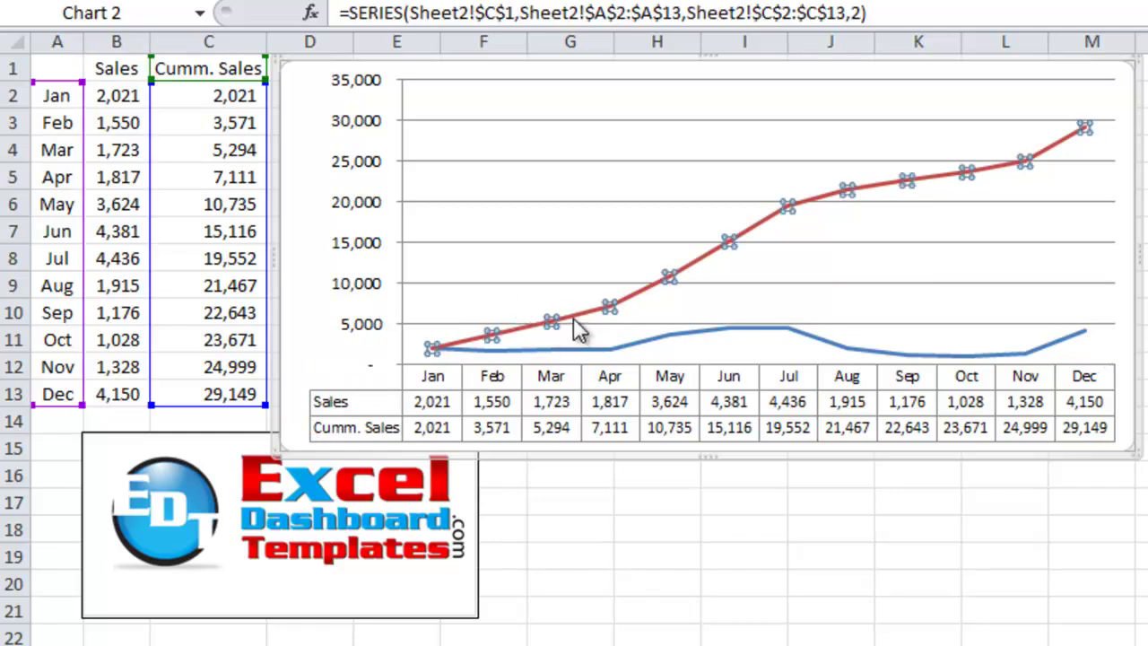
right_click(579, 318)
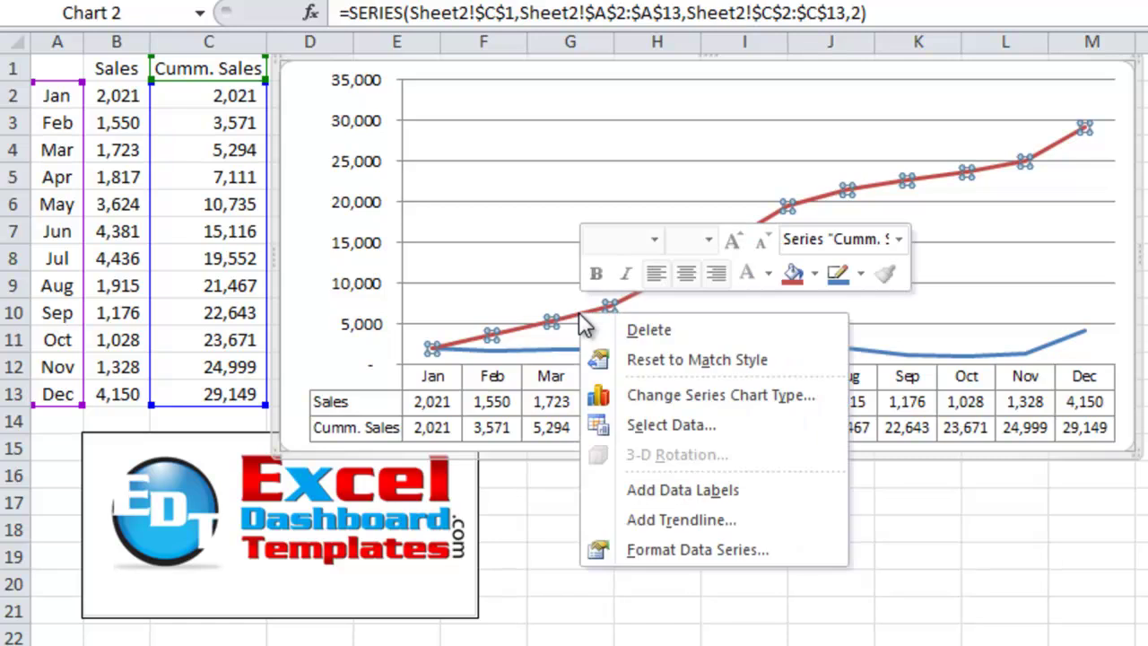
left_click(630, 549)
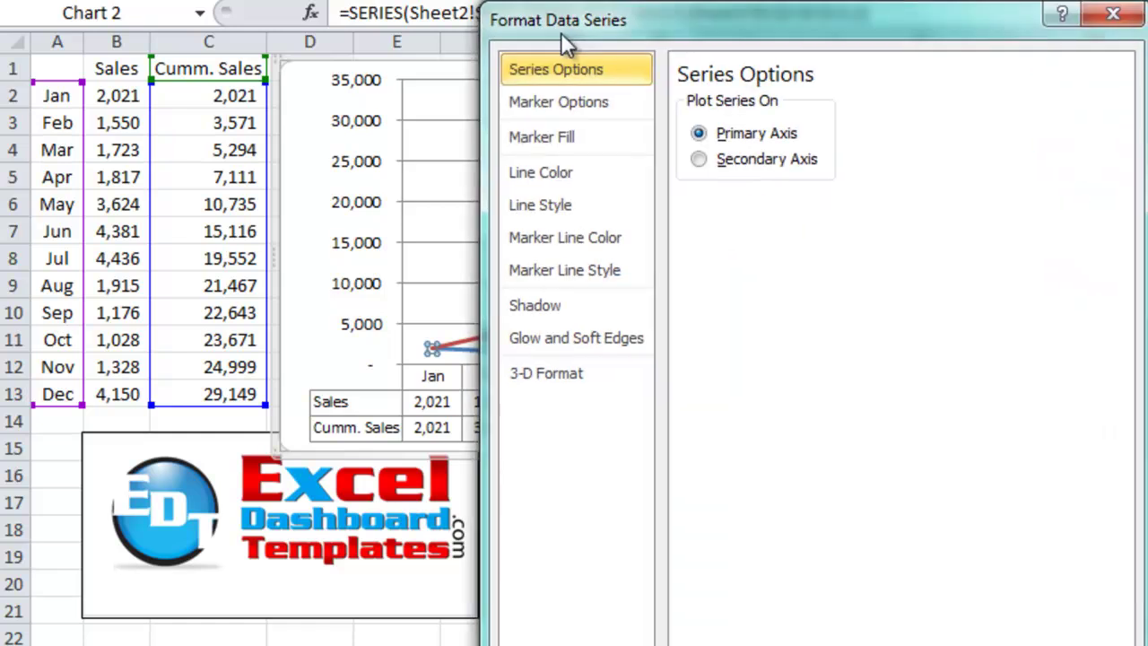
left_click_drag(564, 43, 527, 26)
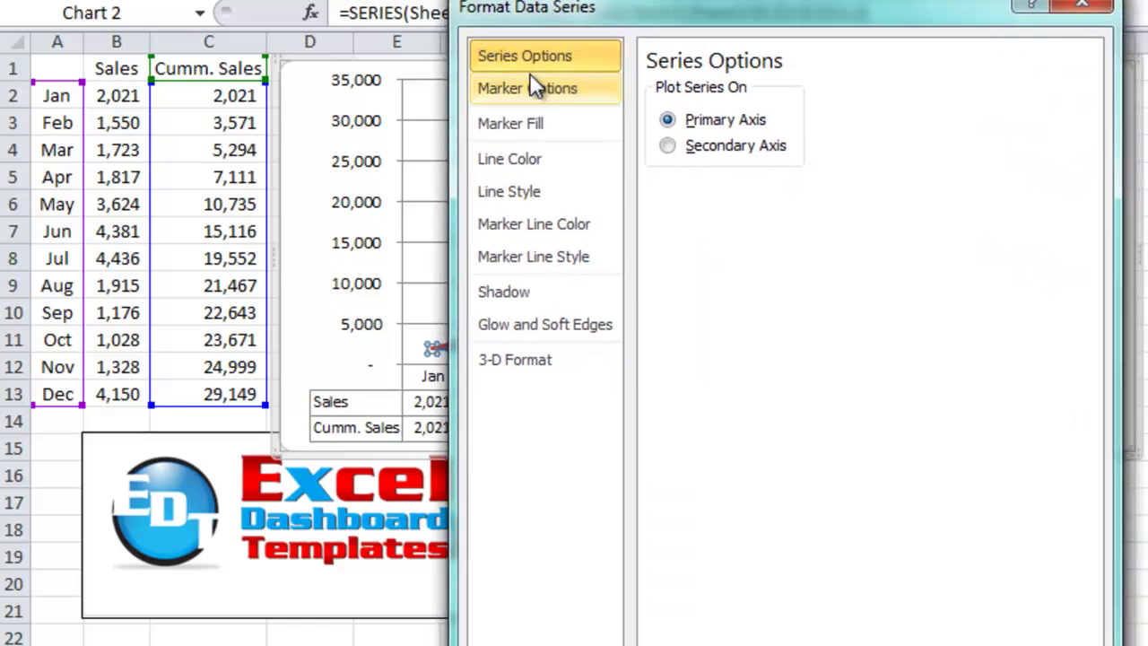
left_click(495, 157)
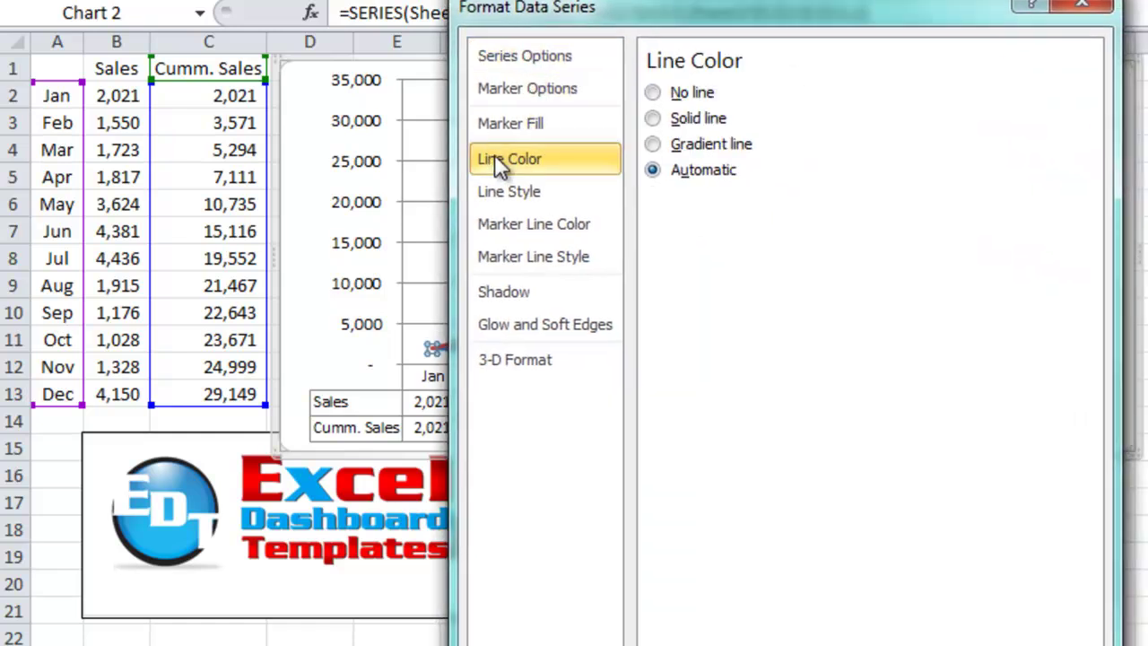
left_click(676, 95)
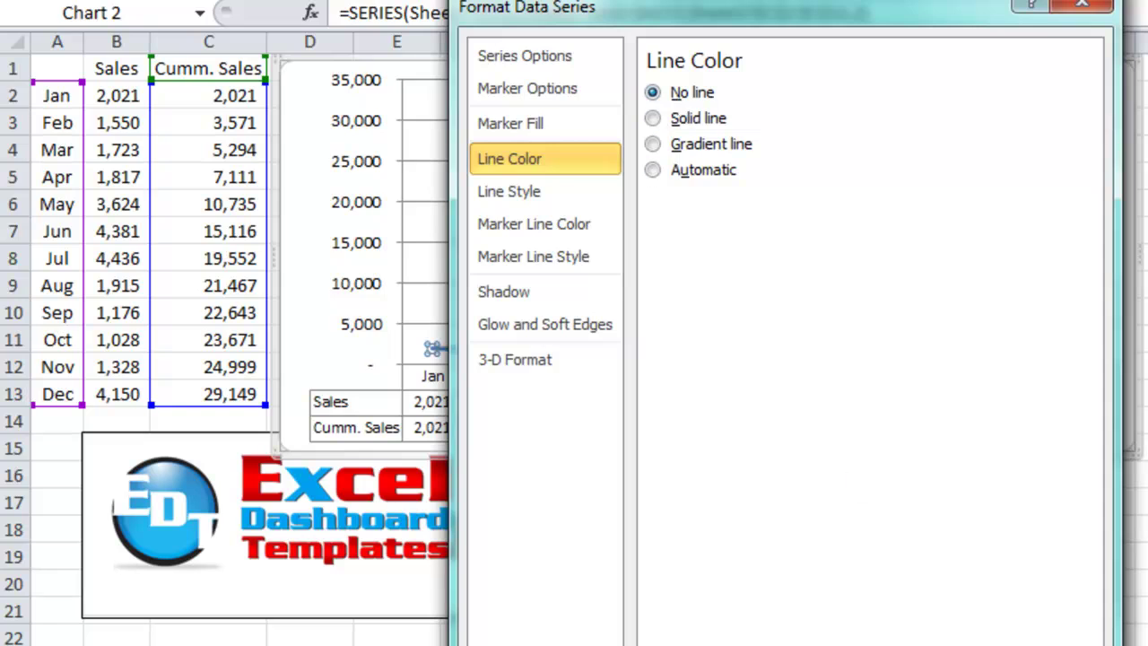
key("Escape")
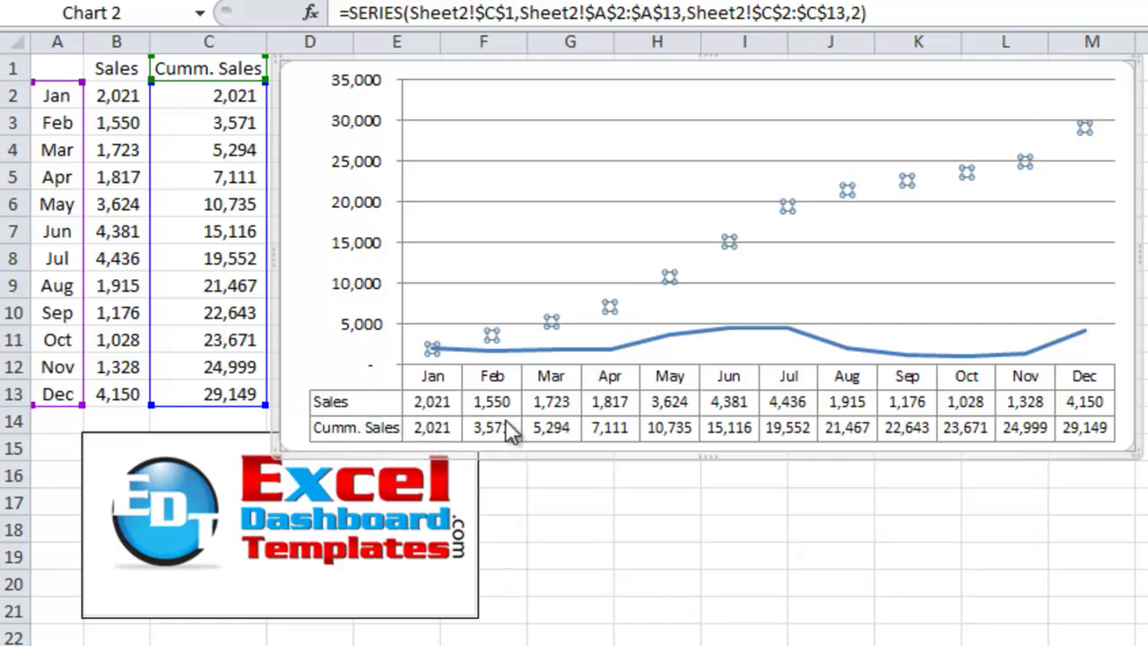
- Fix the vertical axis minimum at 0 and maximum at 5,000 in Format Axis
left_click(709, 294)
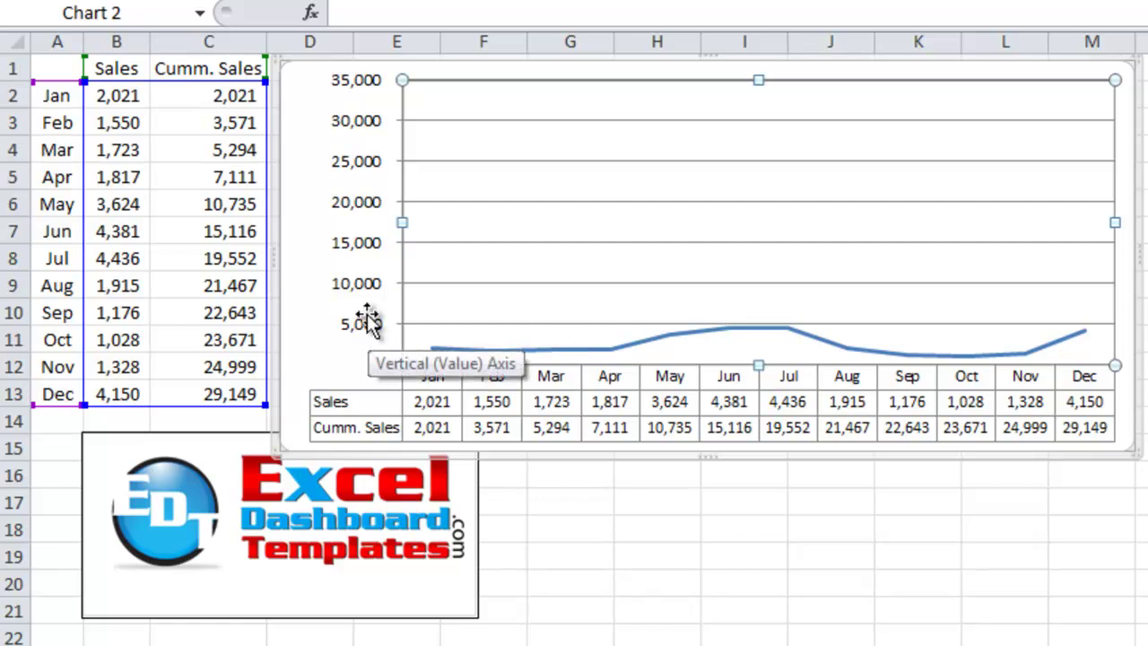
left_click(356, 130)
right_click(356, 130)
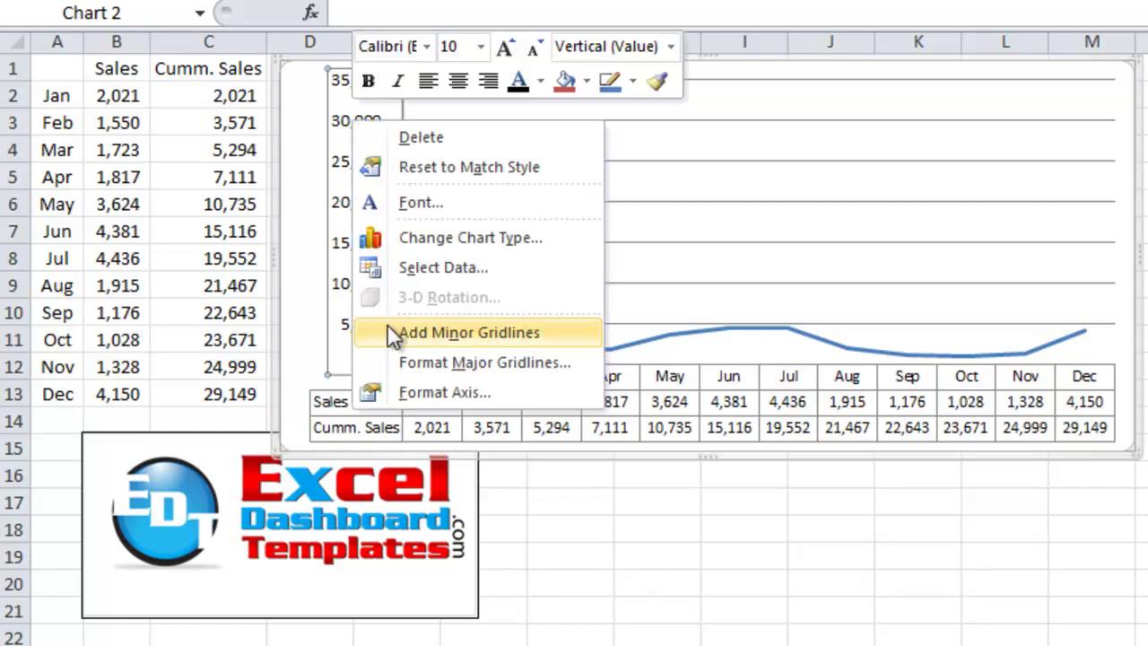
left_click(388, 385)
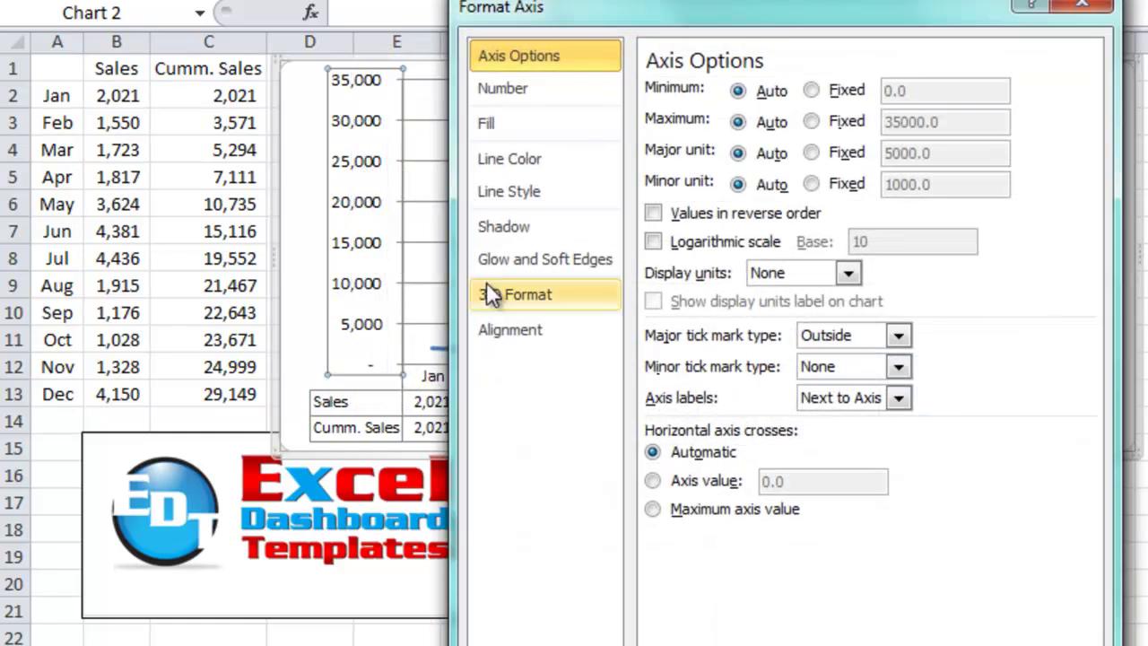
left_click(845, 95)
left_click(844, 122)
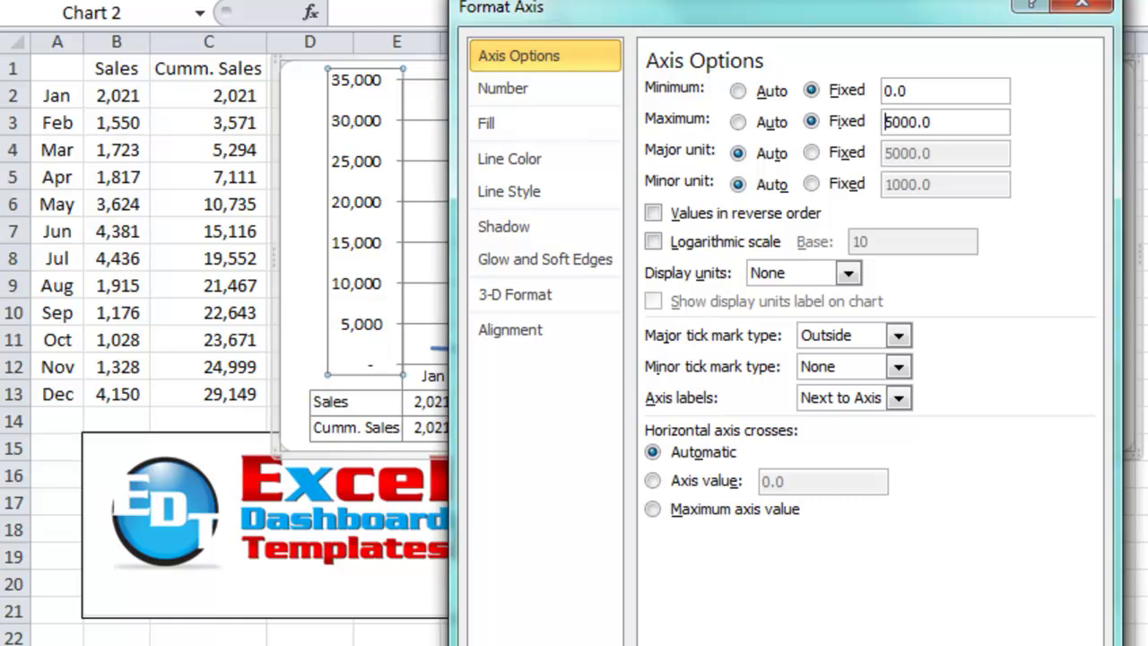
key("Return")
left_click(935, 558)
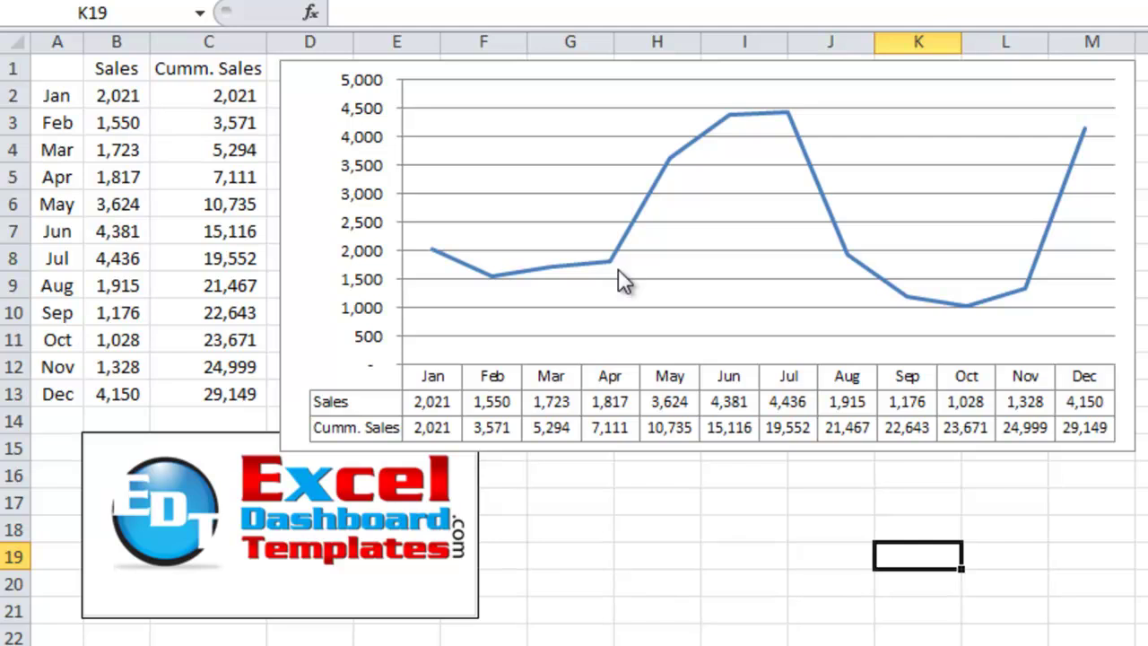
mouse_move(621, 280)
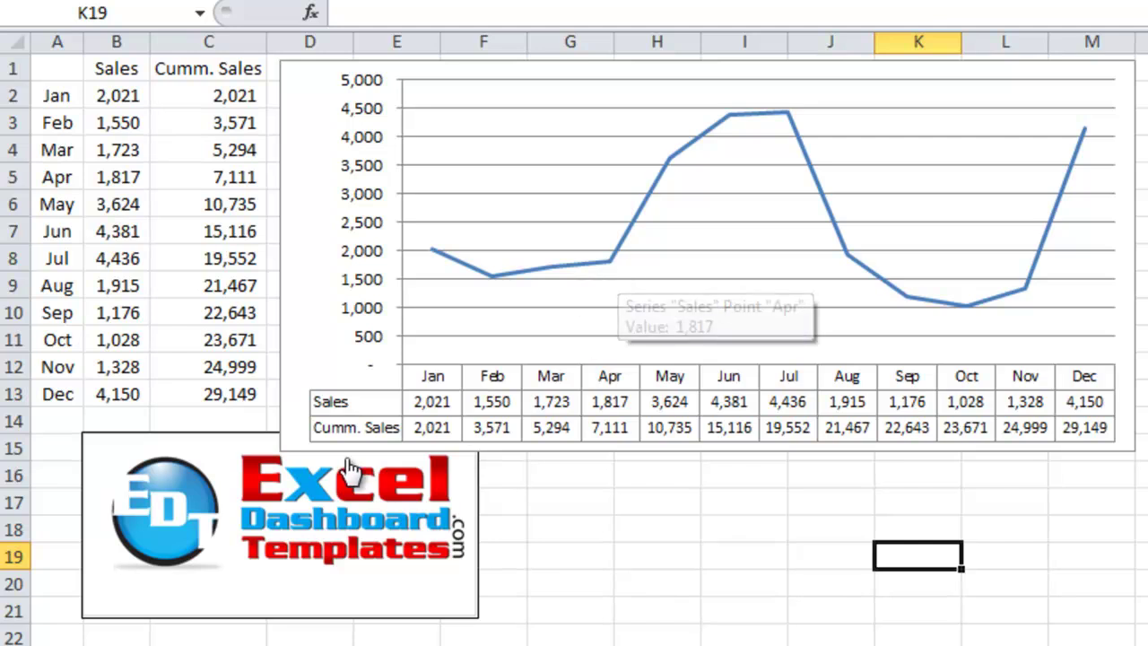